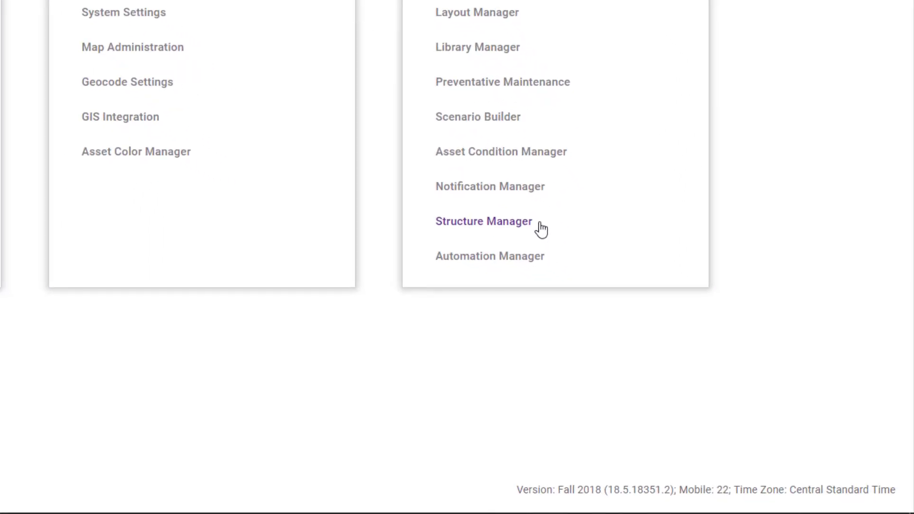
- Open Structure Manager and set the system access status to Locked for Maintenance
{"action": "left_click", "coordinate": [541, 229]}
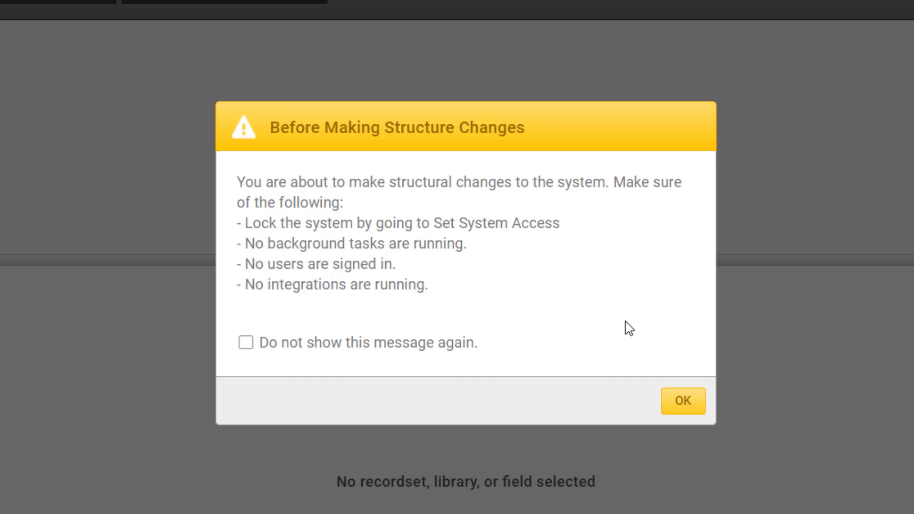
{"action": "left_click", "coordinate": [689, 404]}
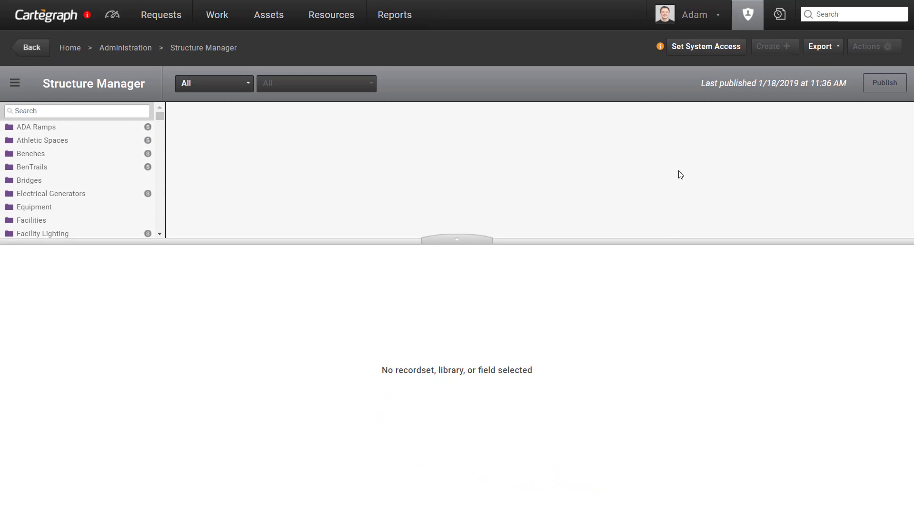
{"action": "left_click", "coordinate": [718, 56]}
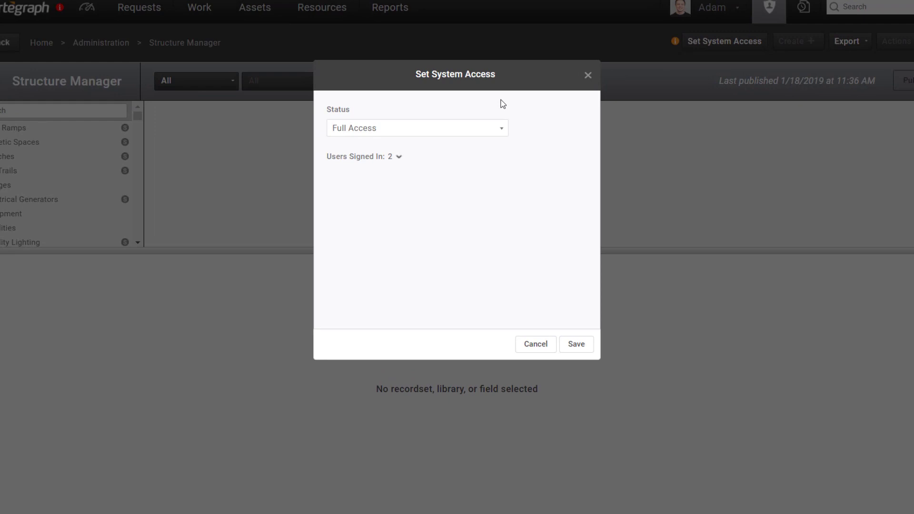
{"action": "left_click", "coordinate": [506, 132]}
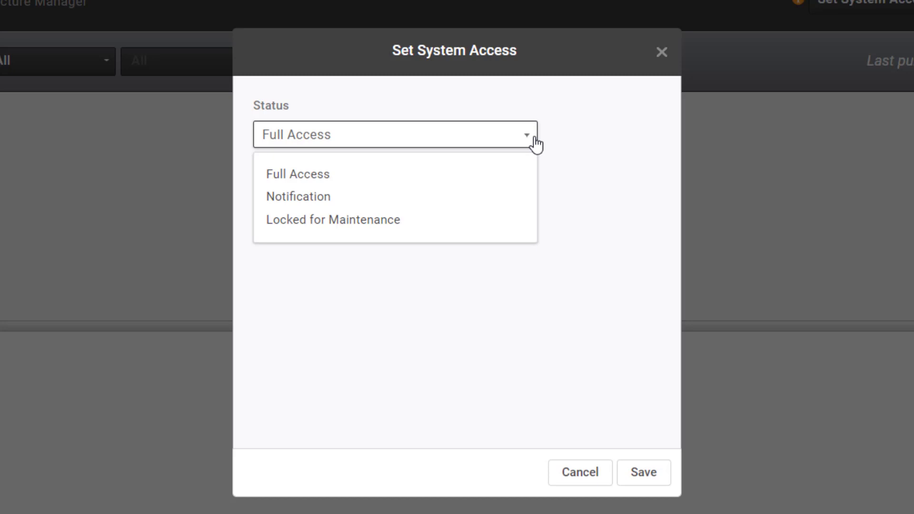
{"action": "left_click", "coordinate": [448, 219]}
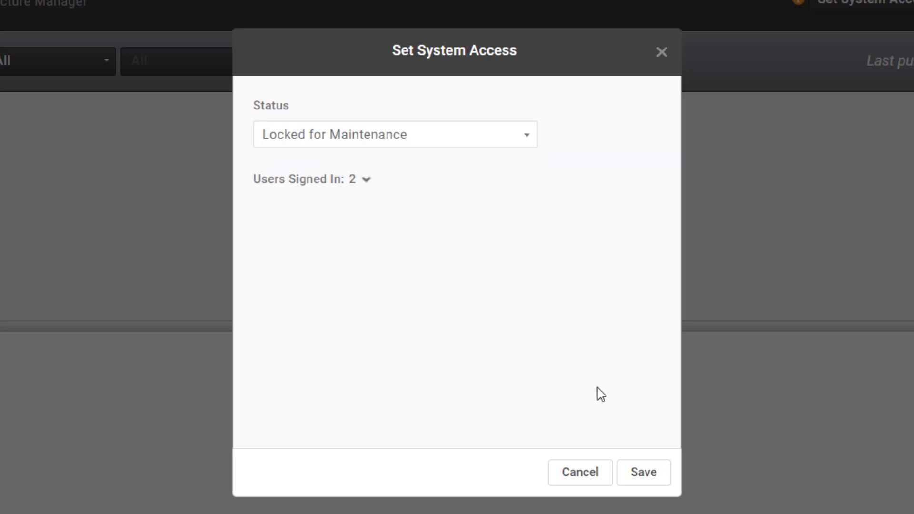
{"action": "left_click", "coordinate": [653, 478]}
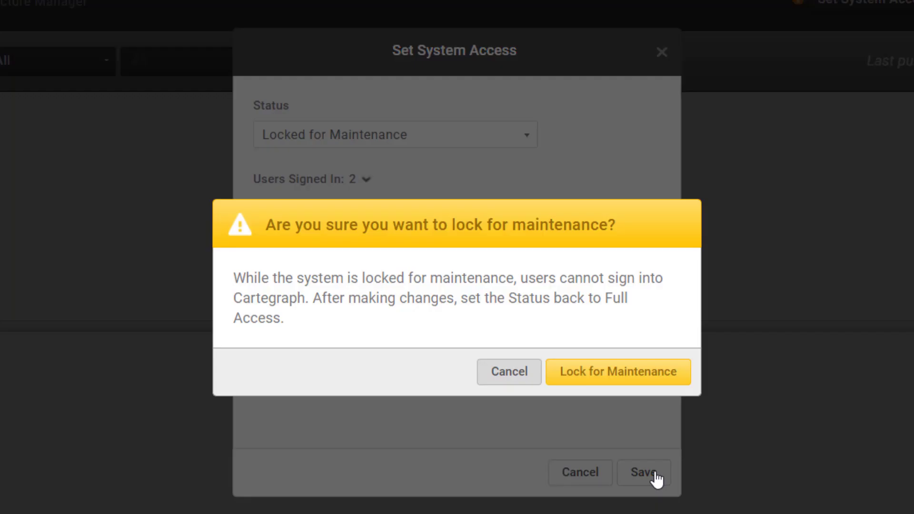
{"action": "left_click", "coordinate": [611, 384]}
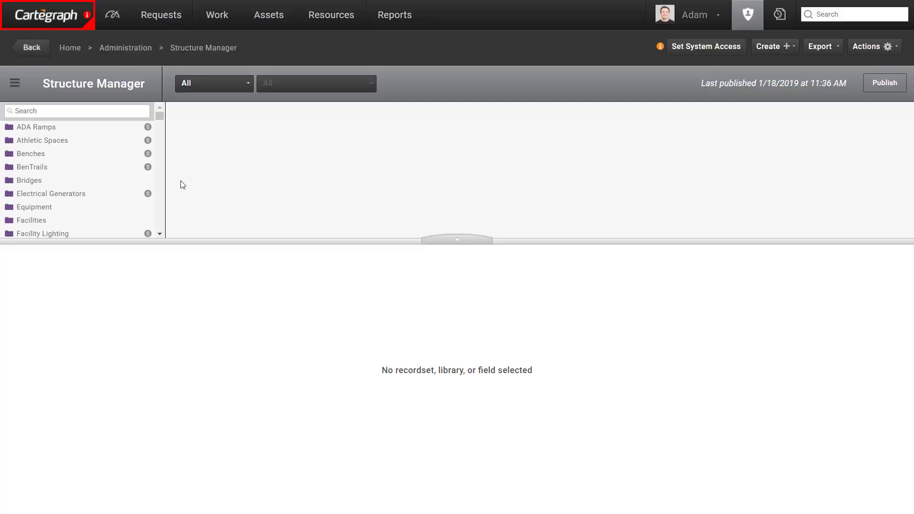
- Set the OCI Weight of the Facility Lighting relationship under Facilities to 1 and save it
{"action": "left_click", "coordinate": [88, 222]}
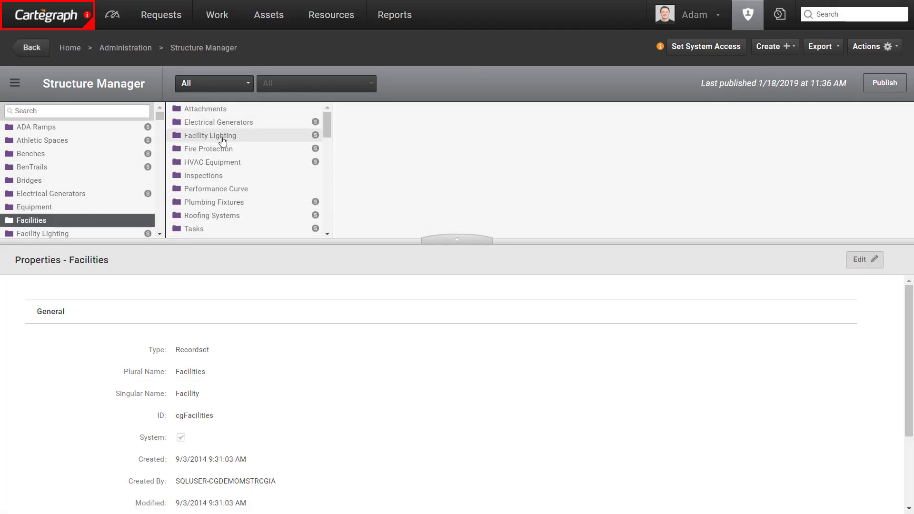
{"action": "left_click", "coordinate": [289, 135]}
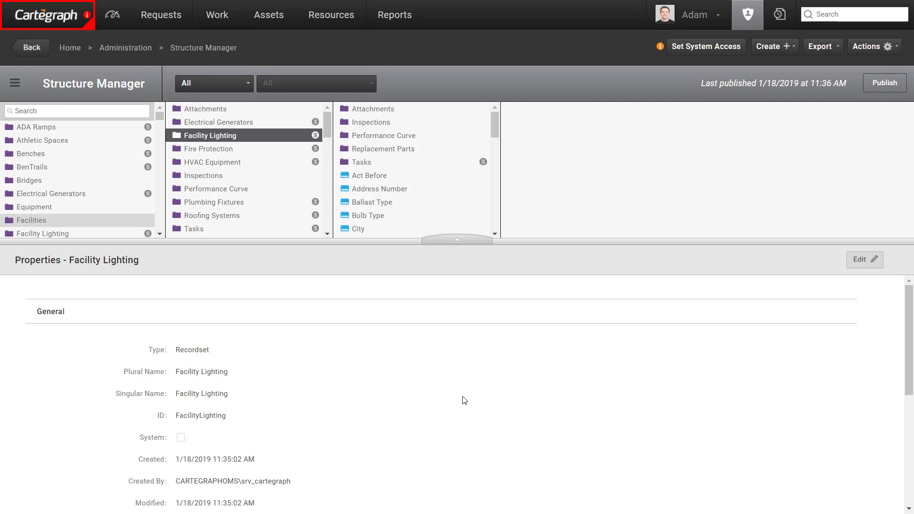
{"action": "scroll", "coordinate": [464, 400], "scroll_direction": "down", "scroll_amount": 5}
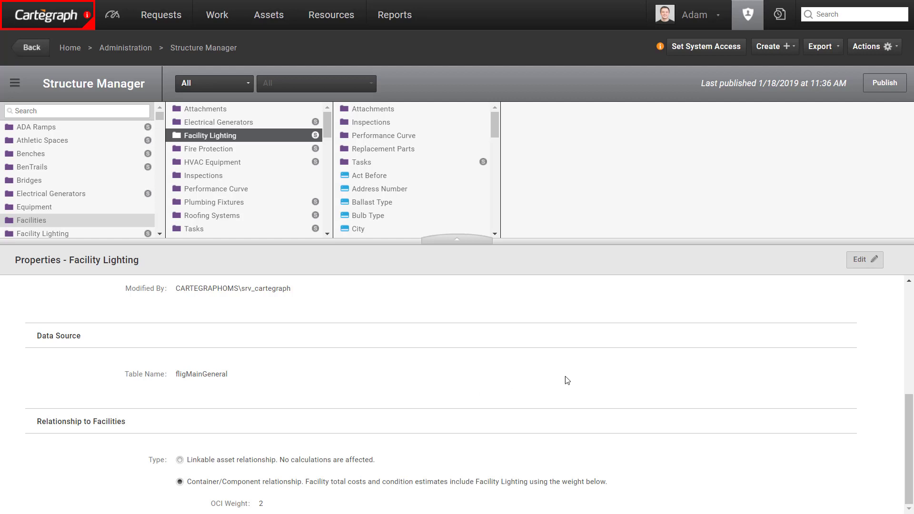
{"action": "left_click", "coordinate": [868, 267]}
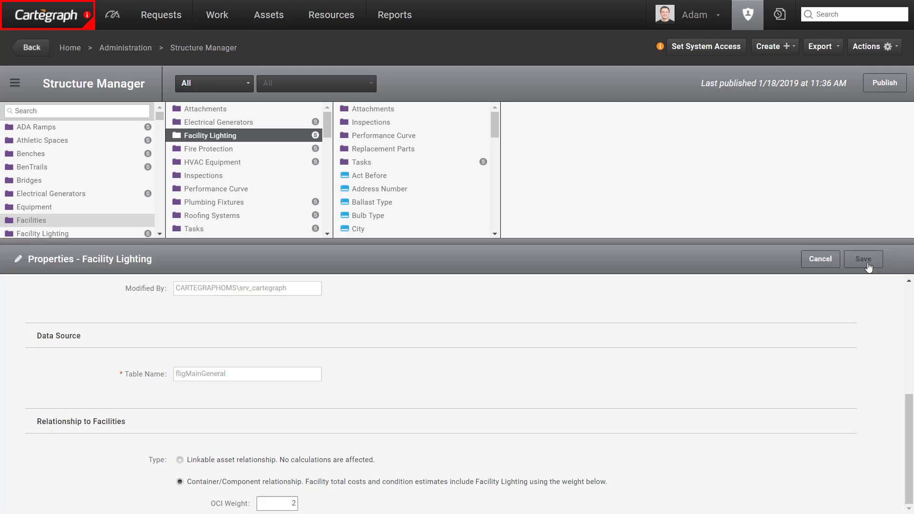
{"action": "double_click", "coordinate": [294, 502]}
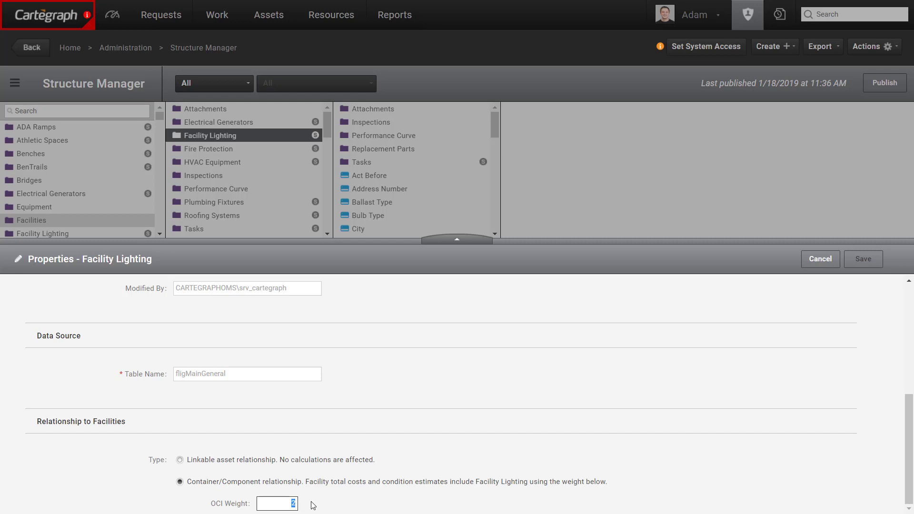
{"action": "type", "text": "1"}
{"action": "left_click", "coordinate": [853, 262]}
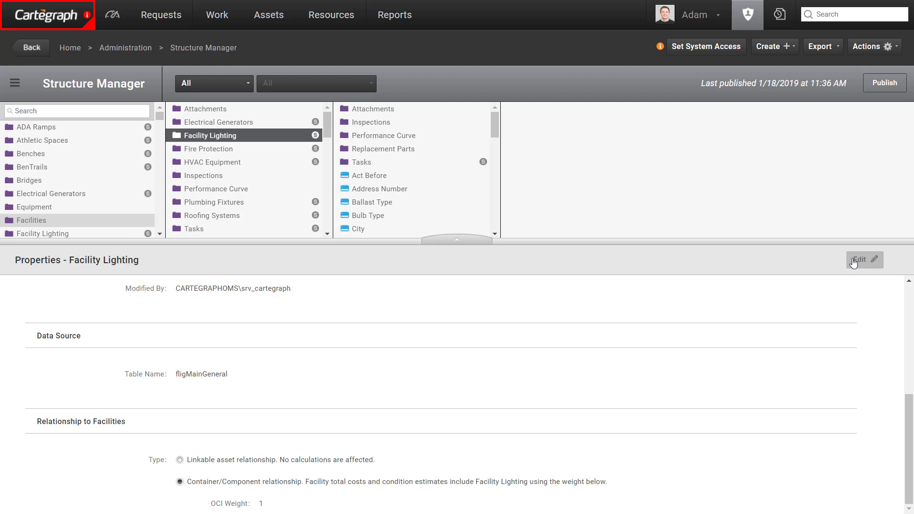
- Delete the Facility Lighting relationship to Facilities
{"action": "left_click", "coordinate": [896, 53]}
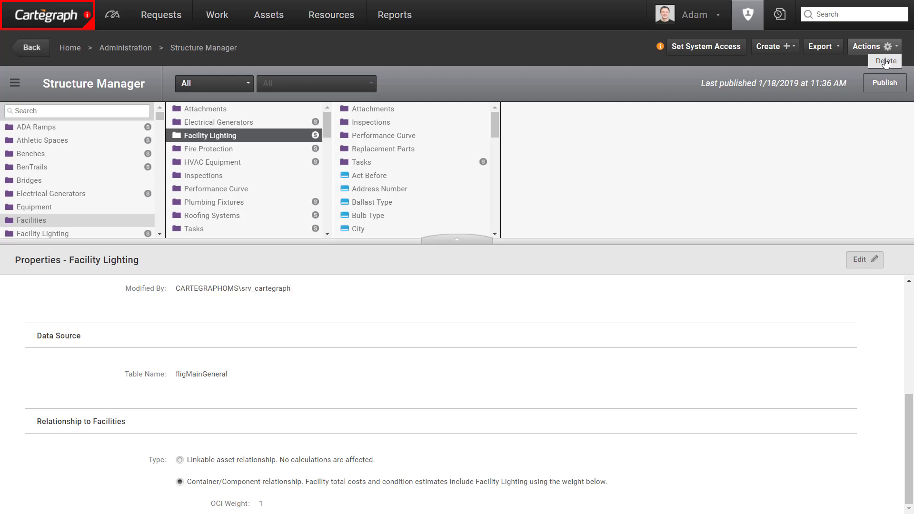
{"action": "left_click", "coordinate": [885, 62]}
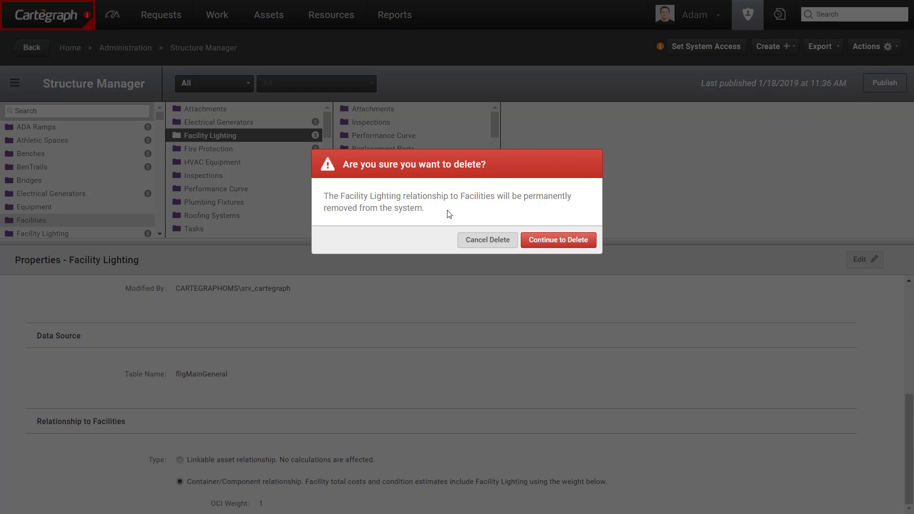
{"action": "left_click", "coordinate": [558, 240]}
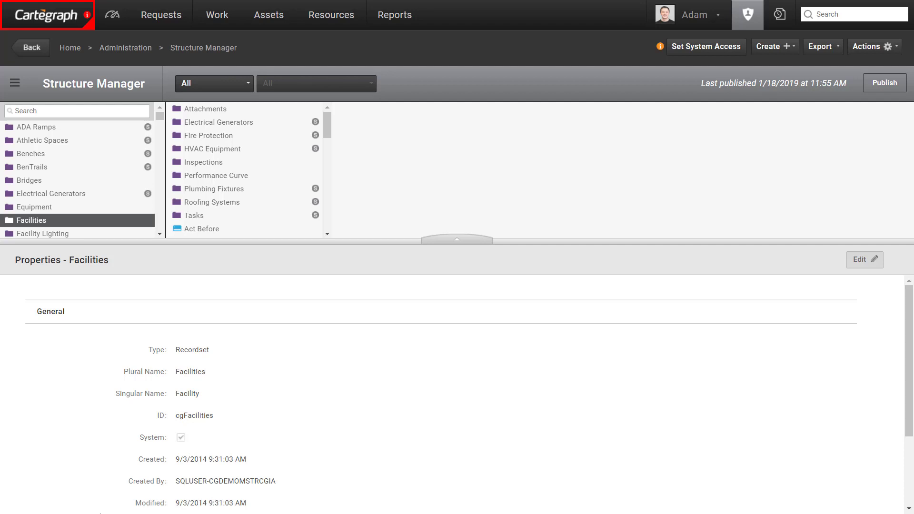
- Create a relationship sharing the Benches recordset with Trails, using the Container/Component type and an OCI Weight of 2
{"action": "left_click", "coordinate": [38, 158]}
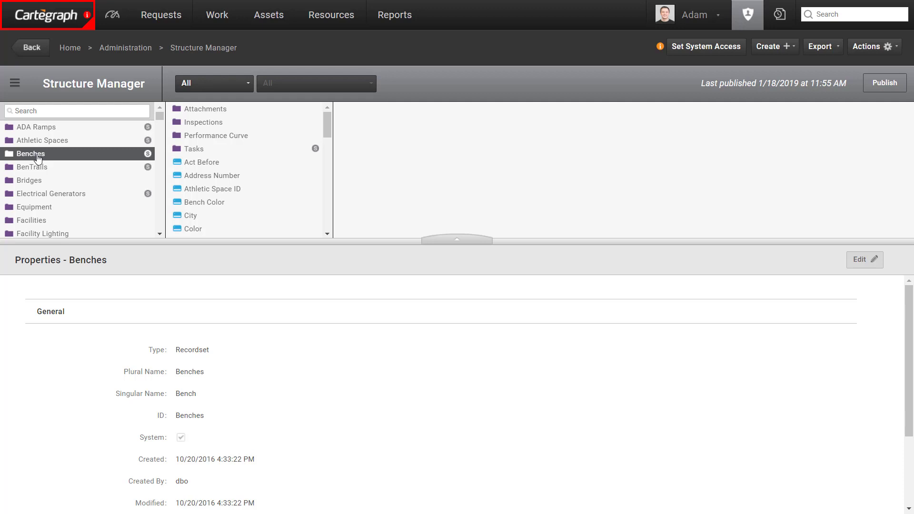
{"action": "left_click", "coordinate": [780, 47]}
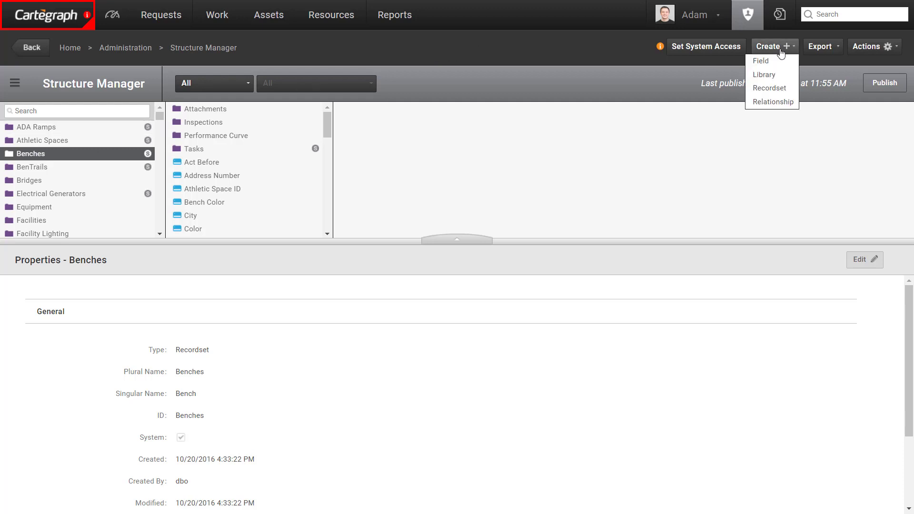
{"action": "left_click", "coordinate": [771, 101]}
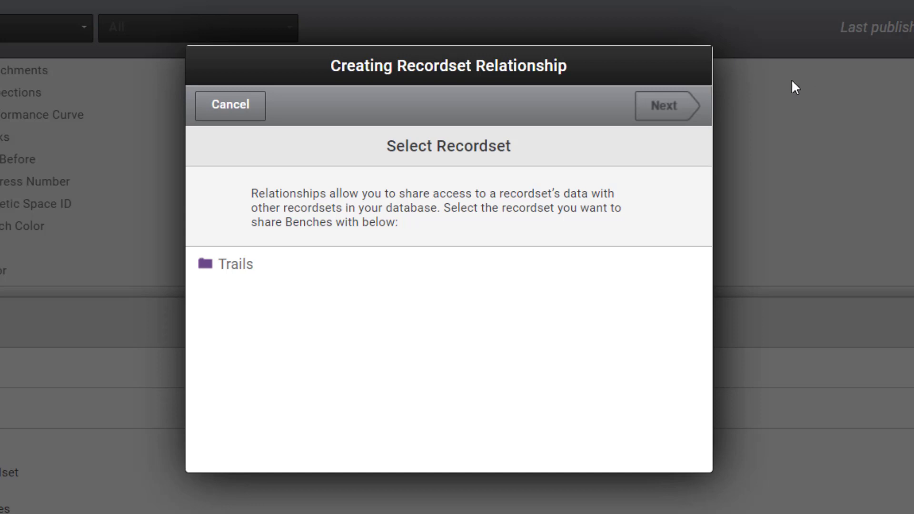
{"action": "left_click", "coordinate": [267, 267]}
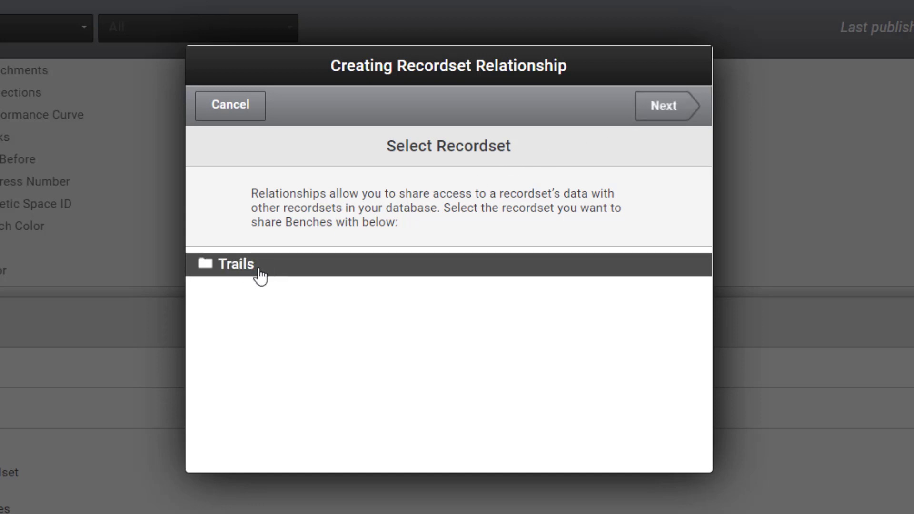
{"action": "left_click", "coordinate": [656, 117]}
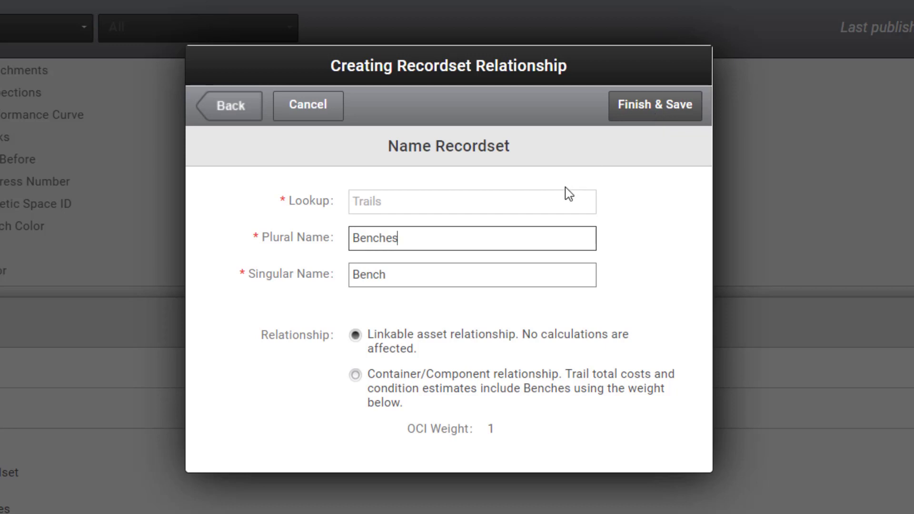
{"action": "left_click", "coordinate": [356, 375]}
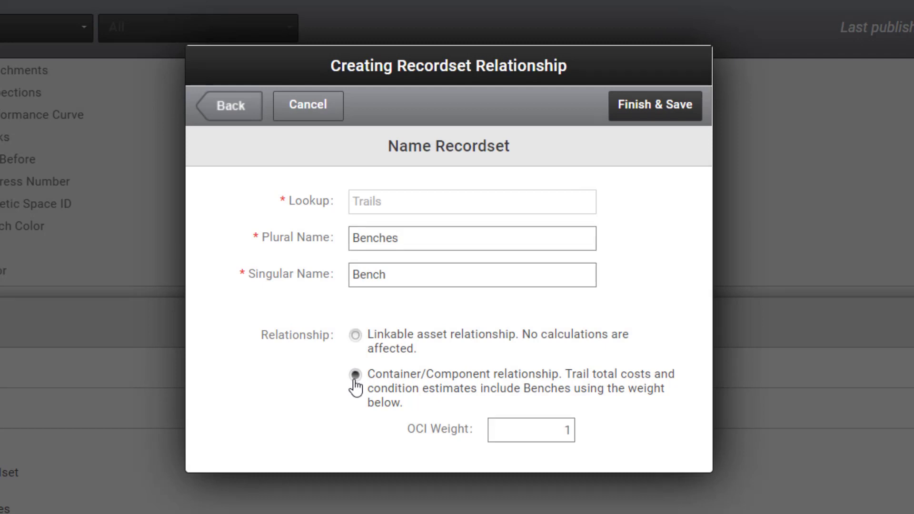
{"action": "left_click", "coordinate": [527, 431]}
{"action": "type", "text": "2"}
{"action": "left_click", "coordinate": [647, 115]}
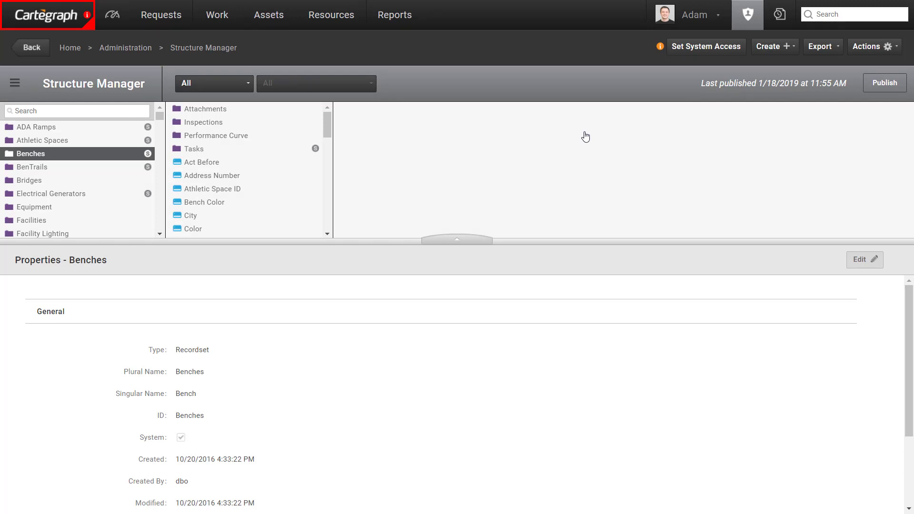
- Publish the structure changes and set the system access status to Full Access
{"action": "left_click", "coordinate": [885, 84]}
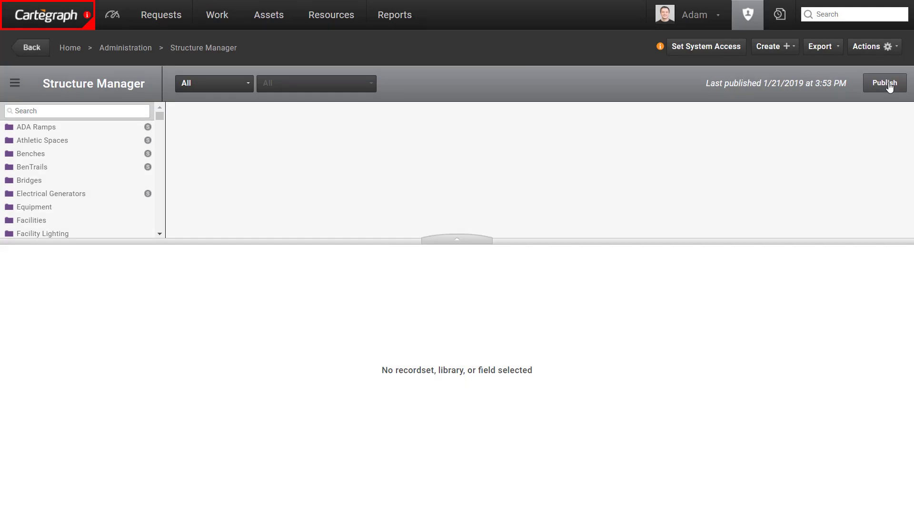
{"action": "left_click", "coordinate": [732, 52]}
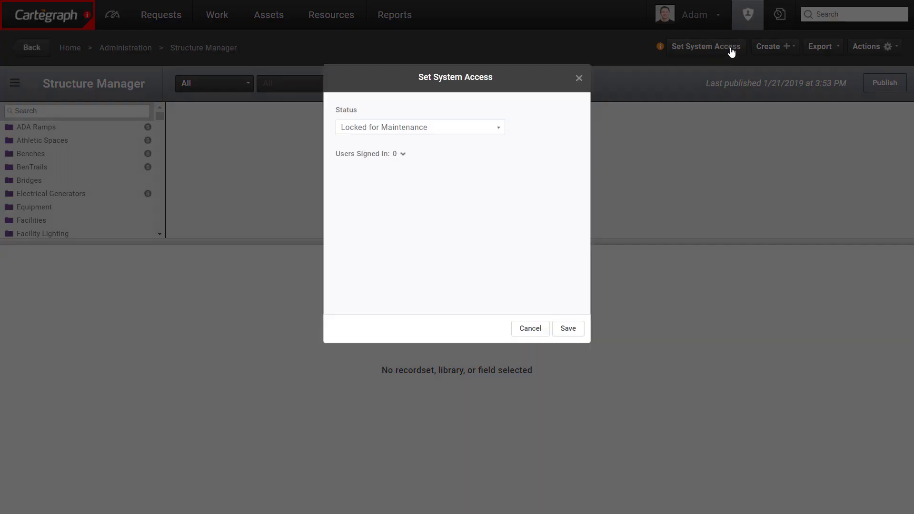
{"action": "left_click", "coordinate": [485, 128]}
{"action": "left_click", "coordinate": [458, 150]}
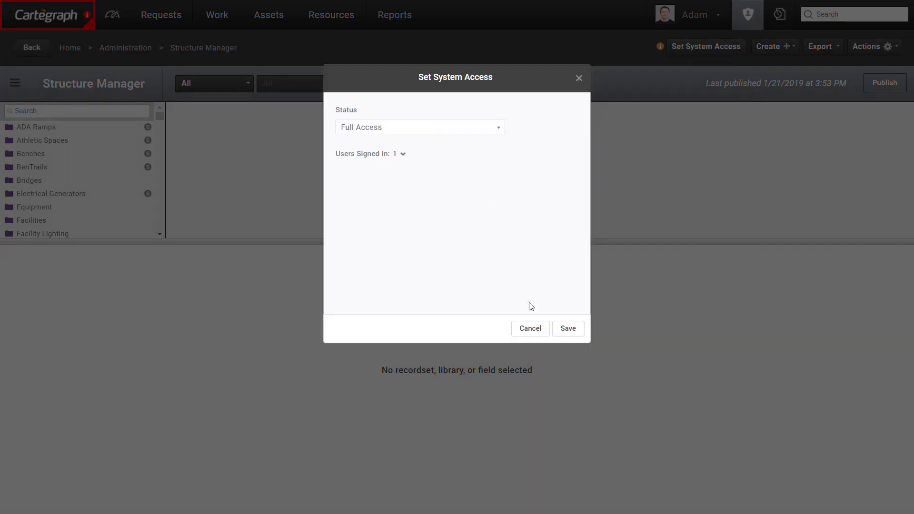